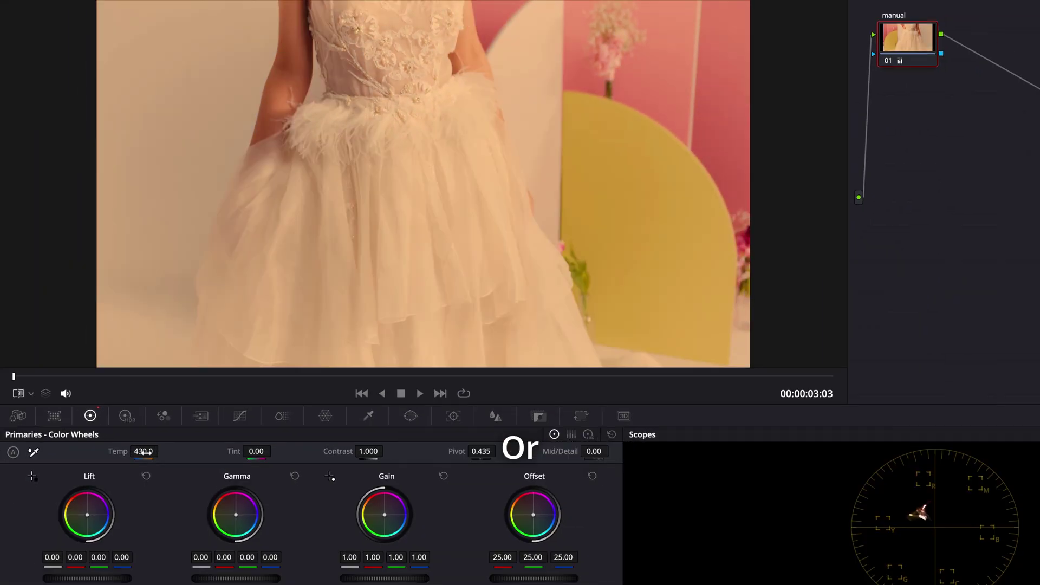
Preview a cooler Temp in the Primaries Color Wheels, then switch to the Edit page.
left_click_drag(144, 452, 116, 452)
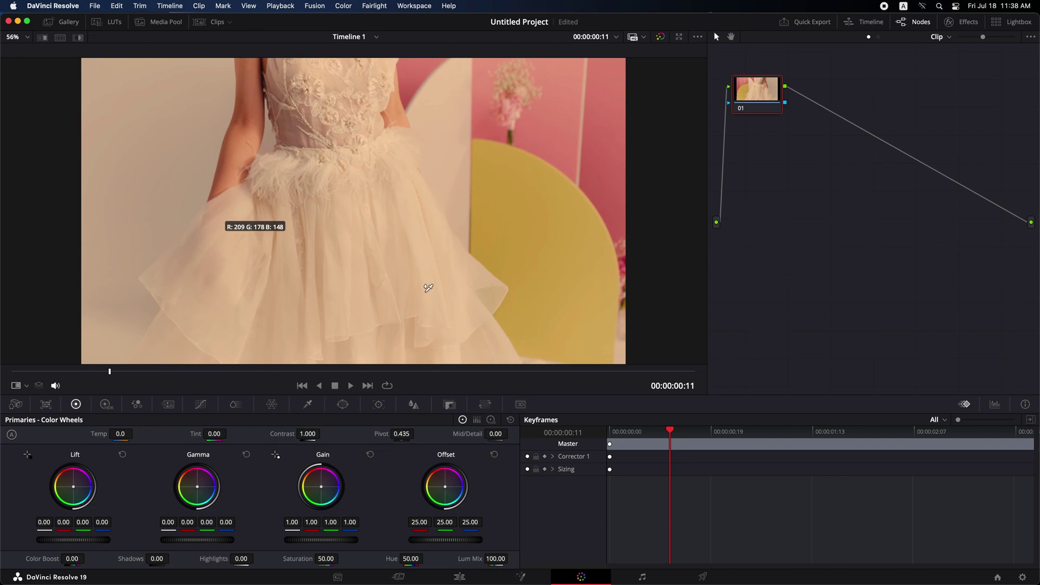
key("shift+4")
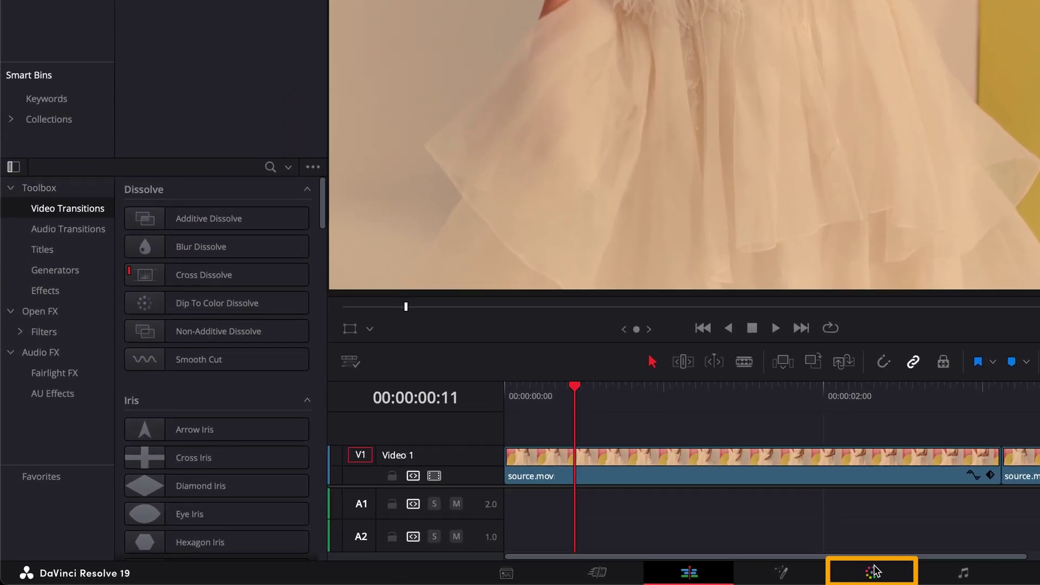
Back on the Color page, white-balance node 01 on the dress to Temp -1827.9, Tint -6.37.
left_click(582, 577)
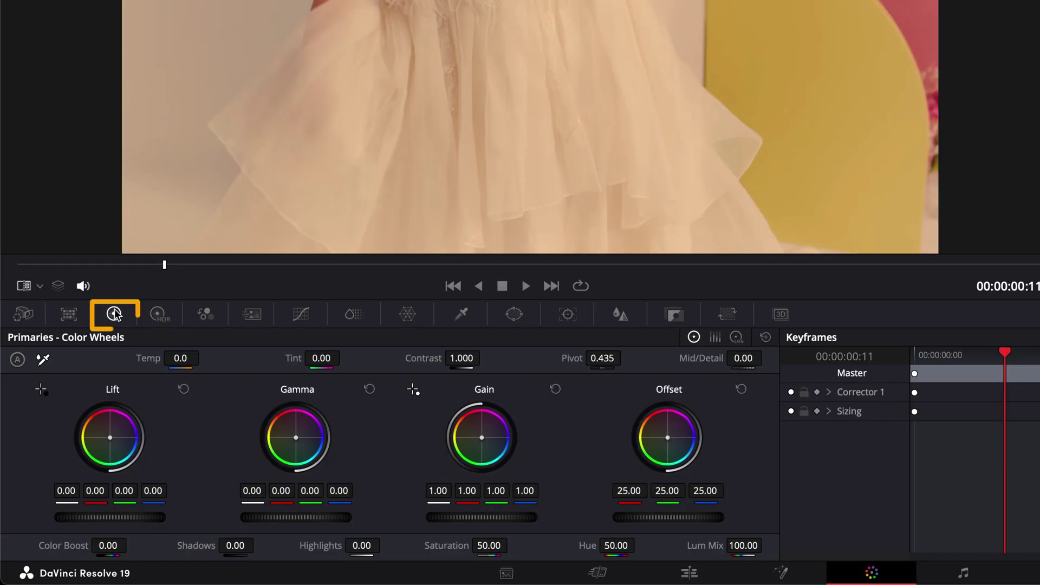
left_click(42, 362)
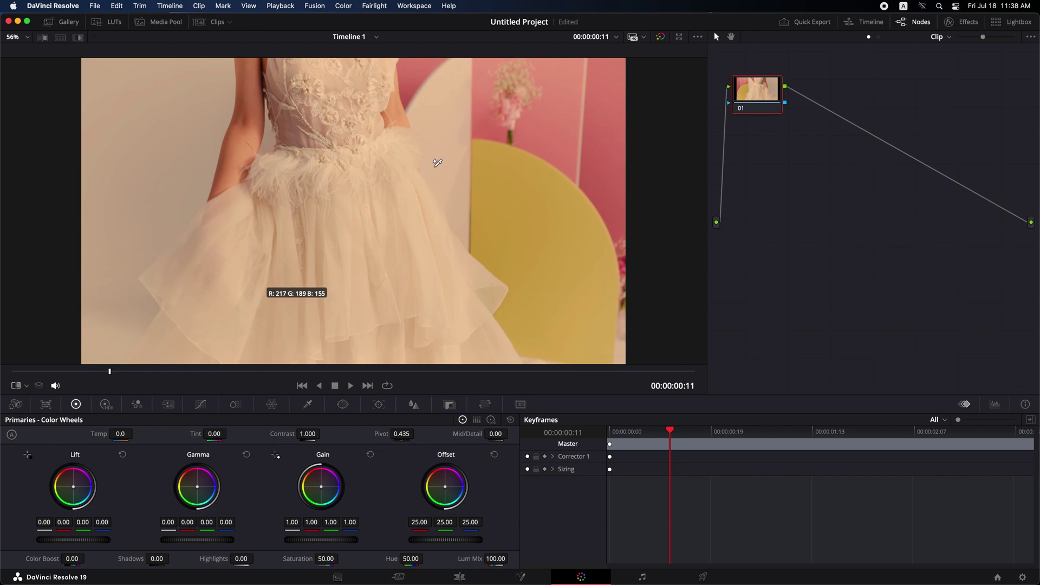
left_click(421, 256)
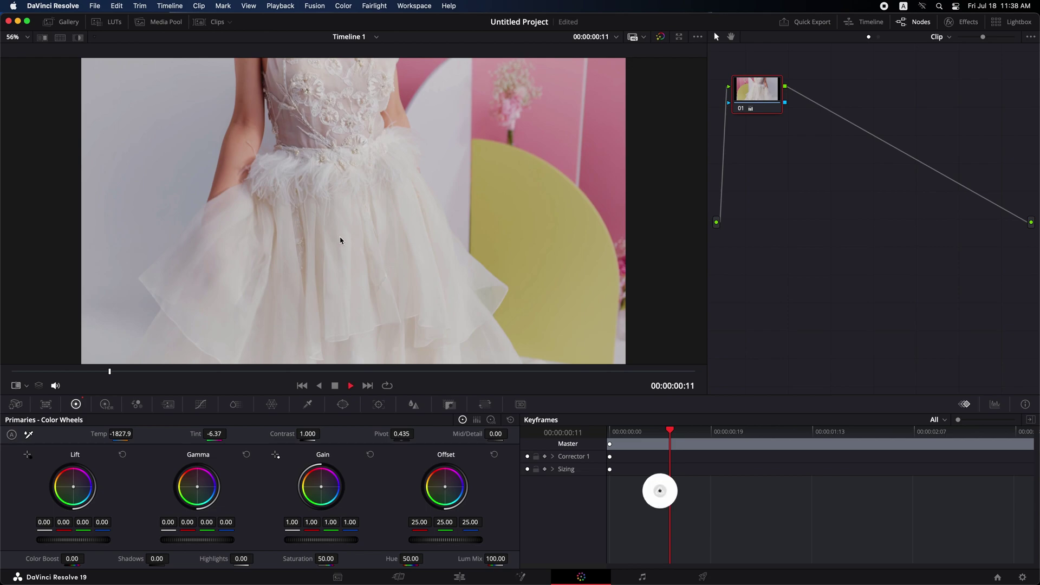
key("space")
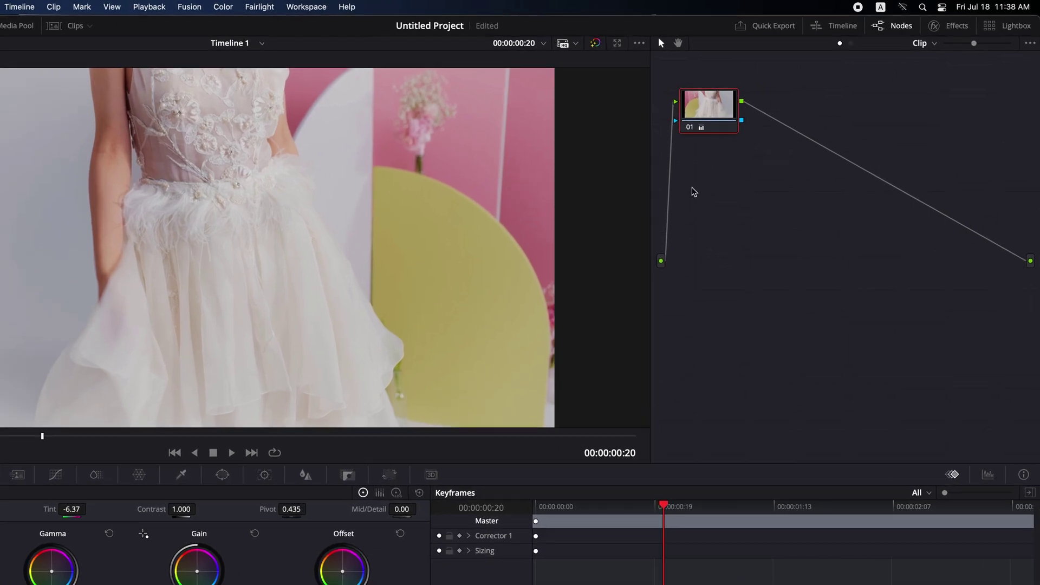
right_click(800, 163)
Add corrector node 02 and wire it between node 01 and the output.
mouse_move(796, 284)
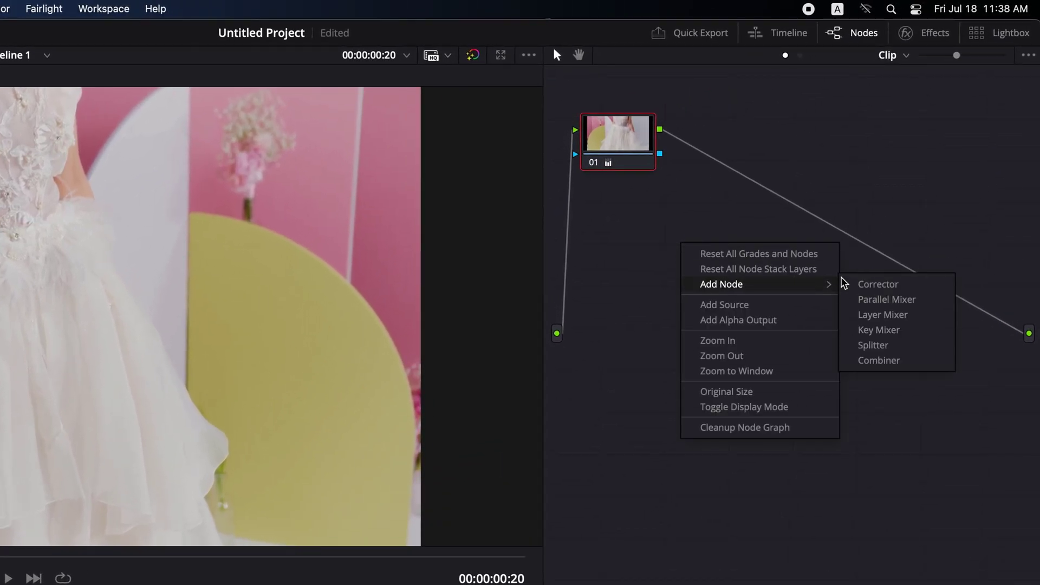
left_click(865, 283)
left_click_drag(675, 255, 765, 198)
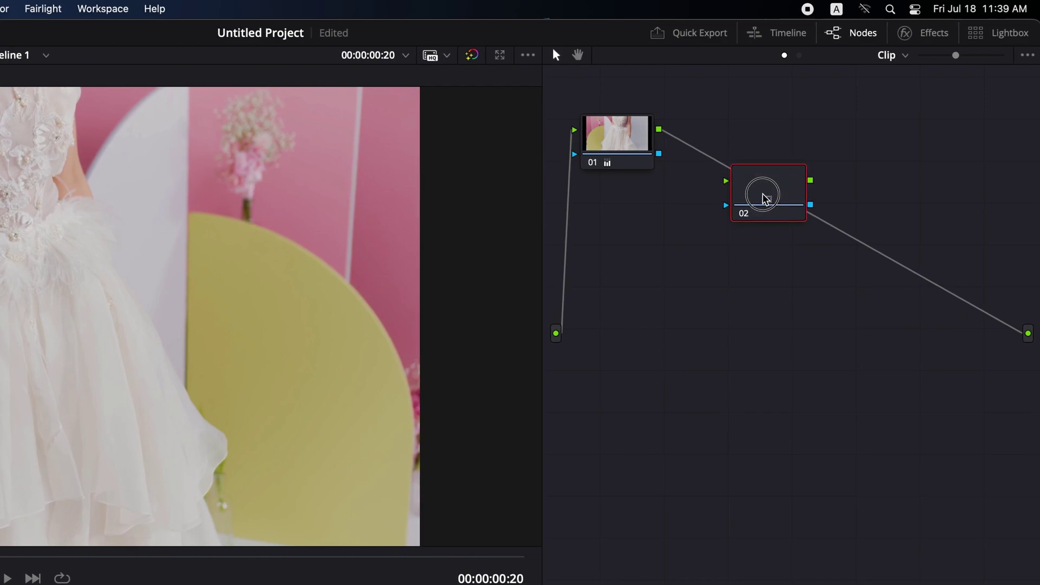
left_click_drag(766, 198, 766, 194)
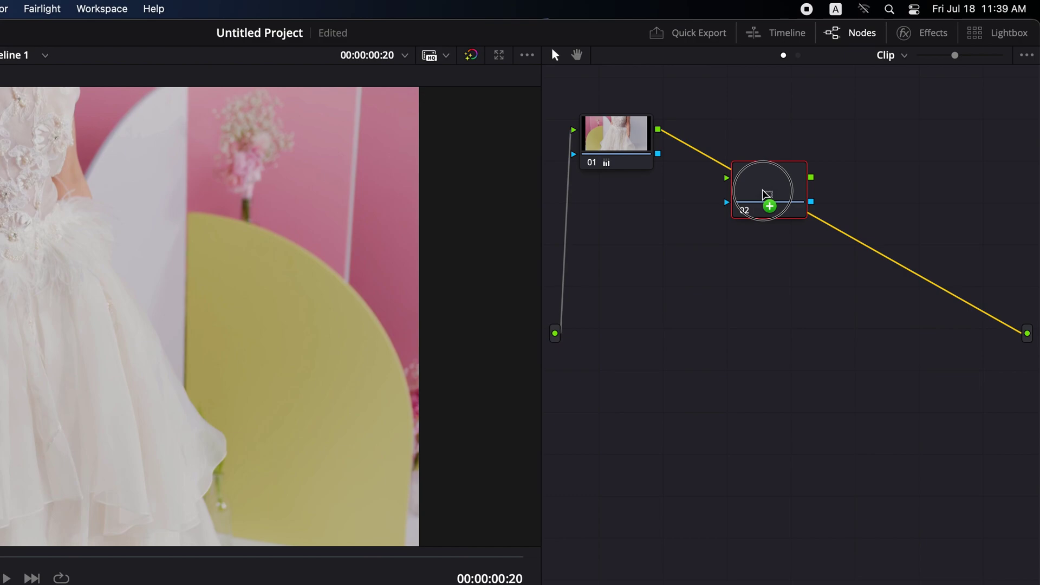
left_click_drag(765, 193, 764, 195)
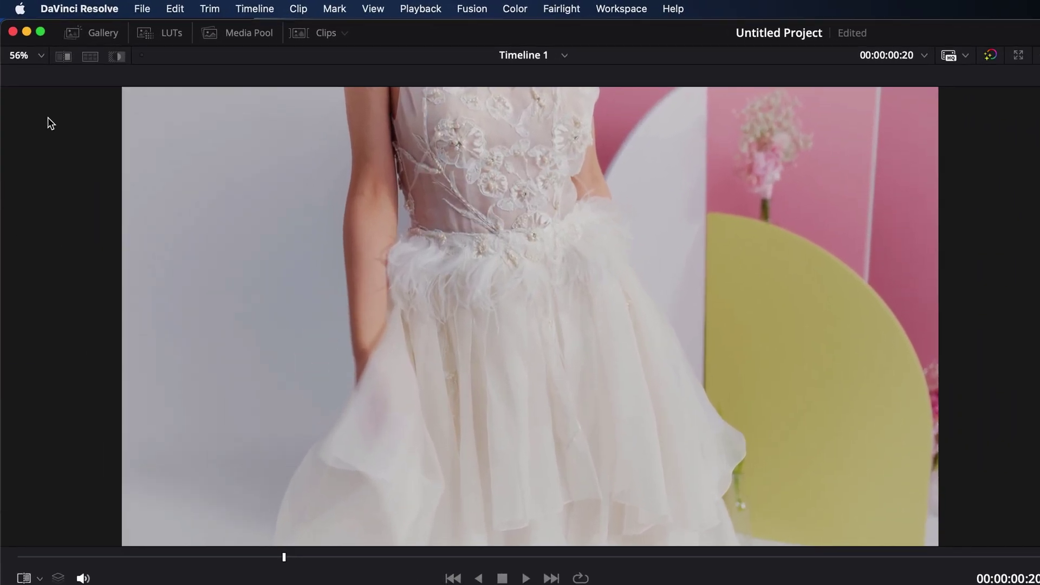
left_click(29, 56)
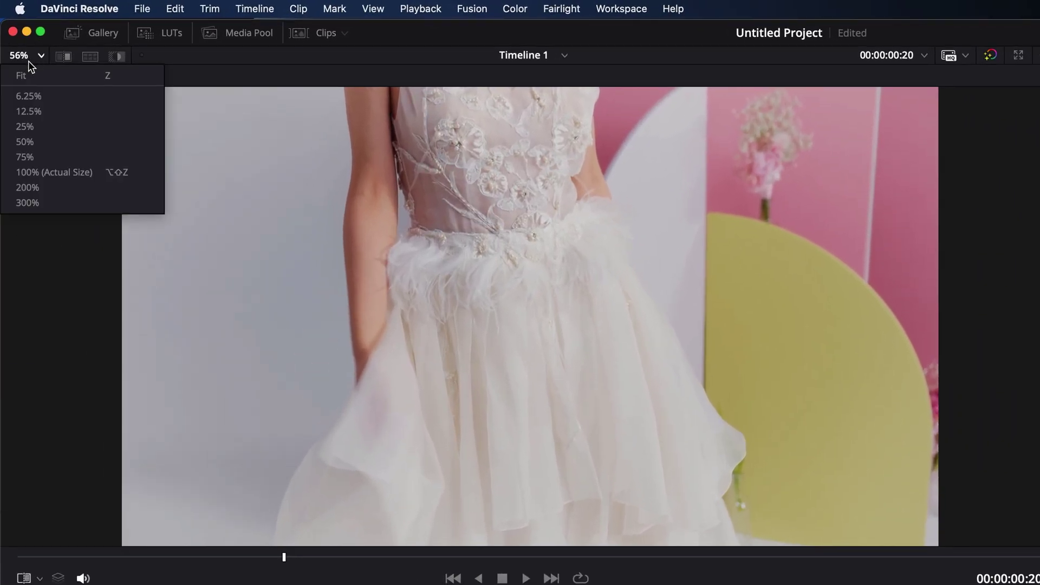
At 300% viewer zoom, white-balance node 02 on the beaded bodice to Temp -179.8, Tint -0.56.
left_click(34, 199)
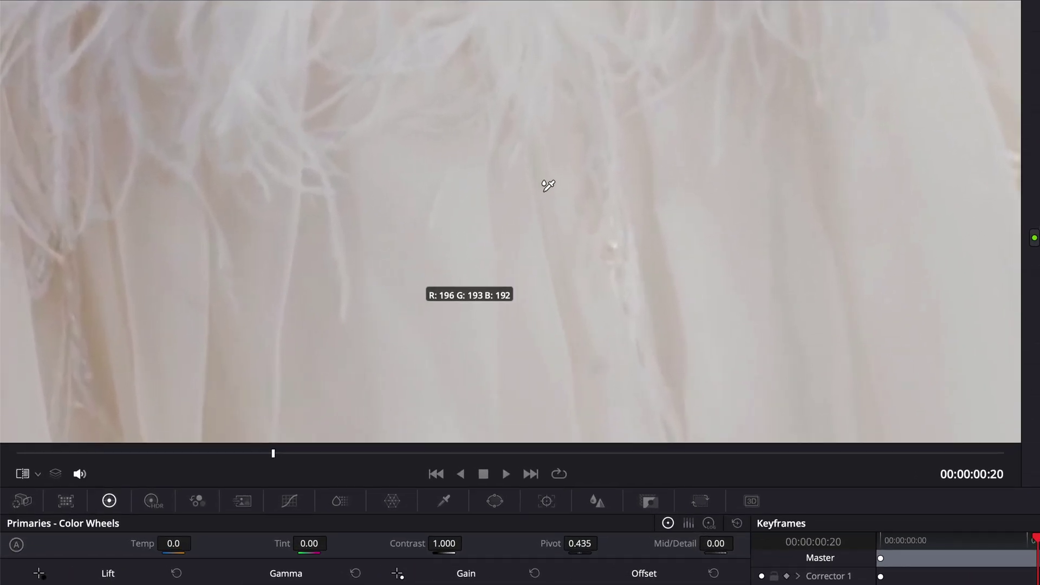
scroll(379, 179, "down", 3)
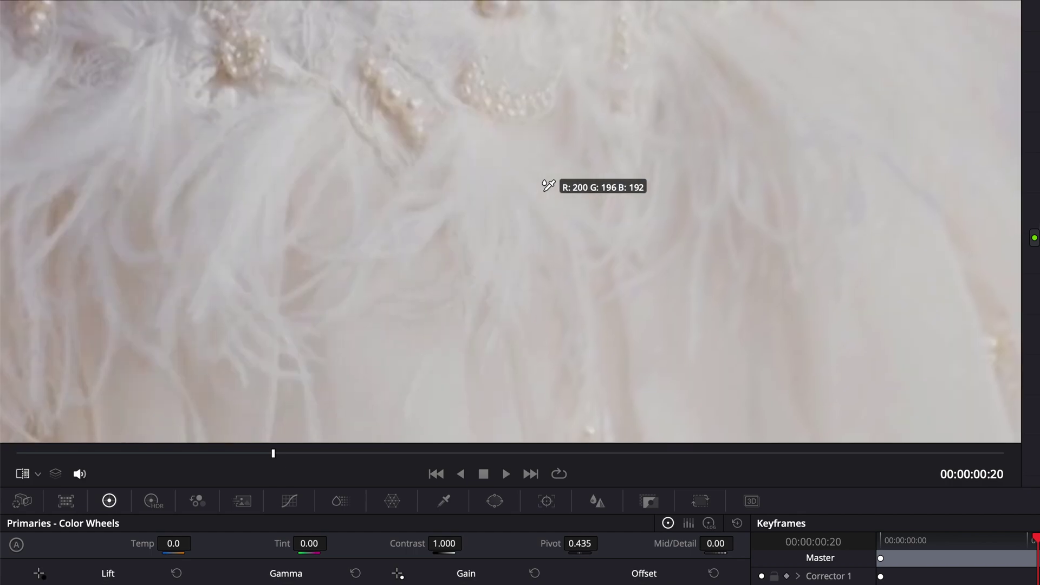
scroll(550, 170, "up", 5)
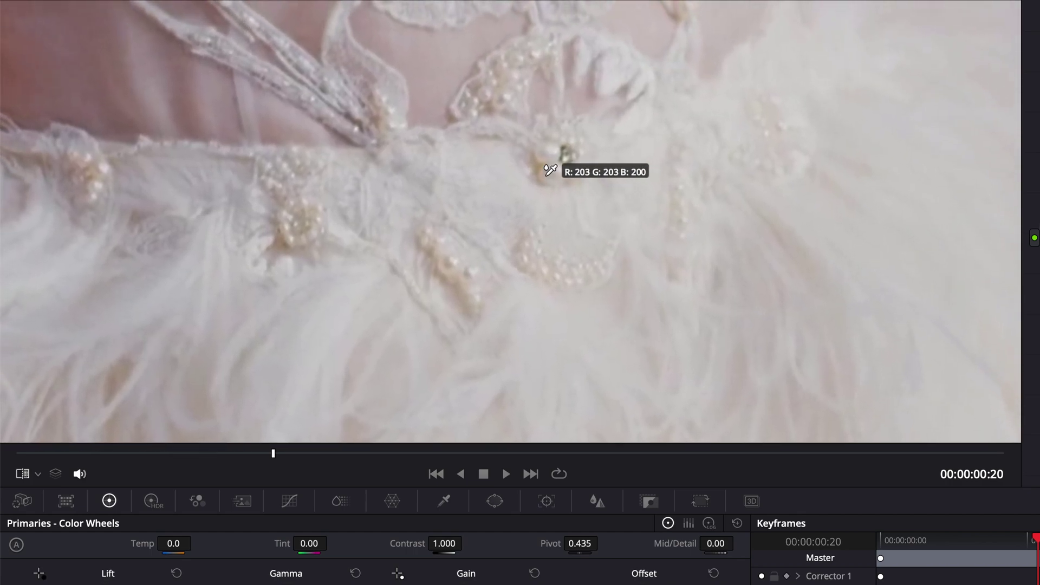
left_click(457, 262)
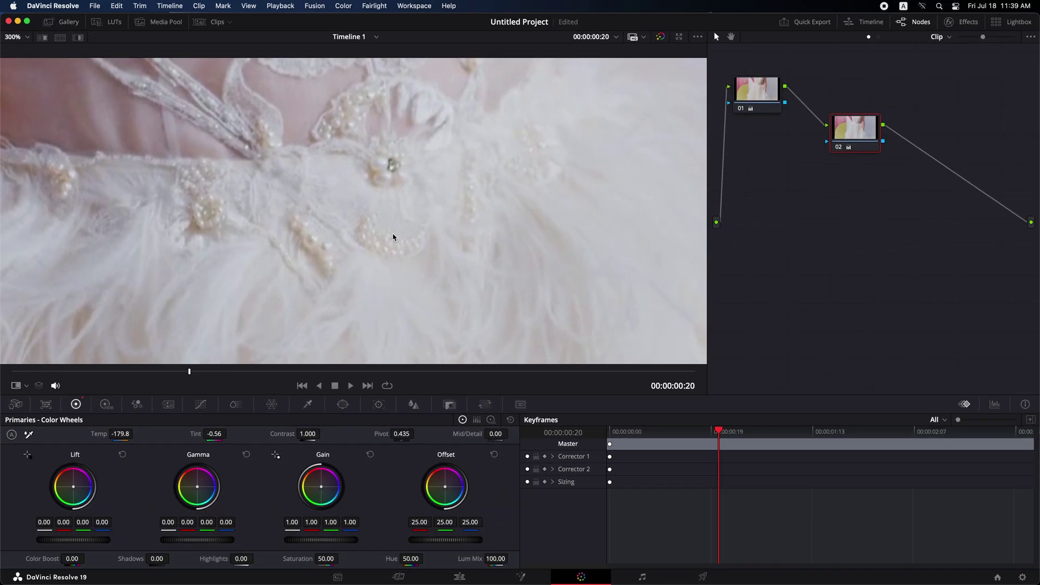
key("shift+z")
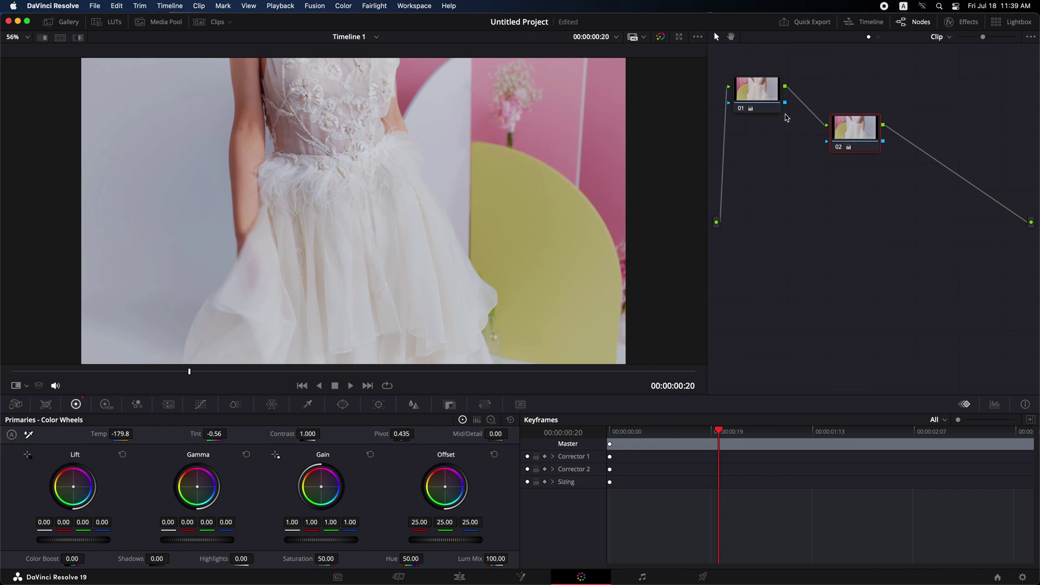
Label the first clip's node 01 'auto' and play back the correction.
right_click(762, 86)
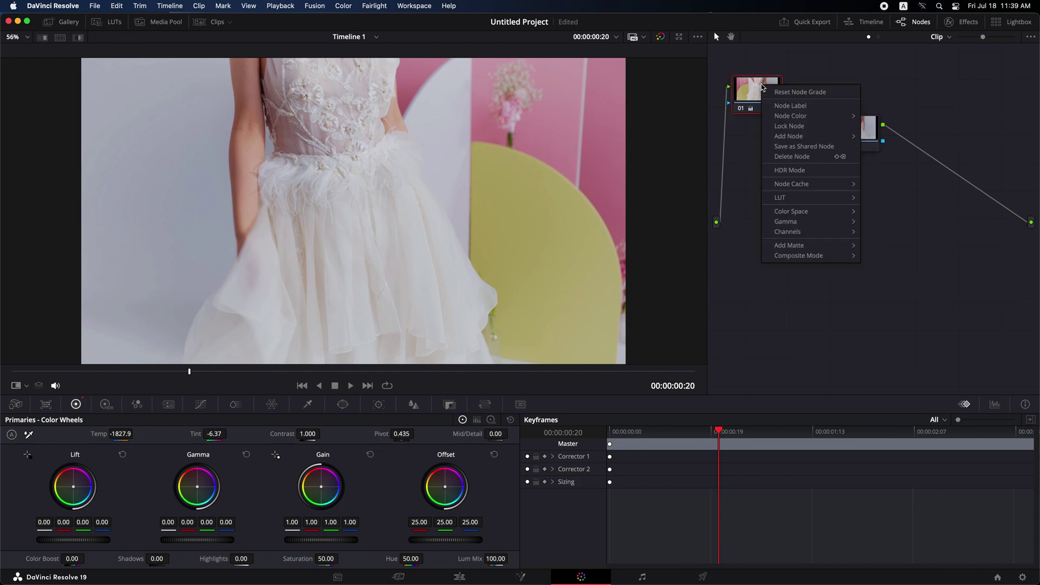
left_click(782, 106)
key("space")
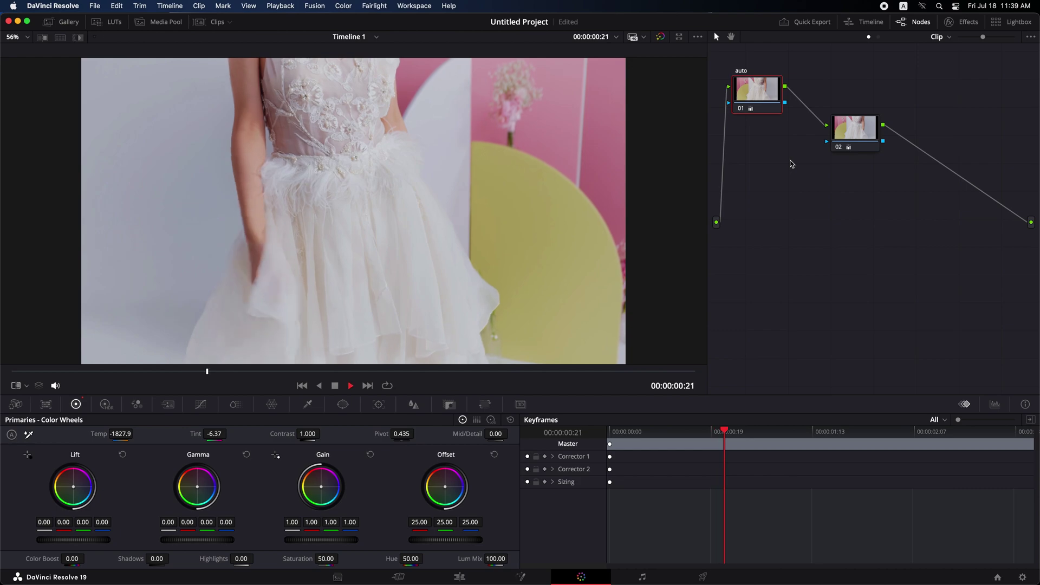
Switch to the yellowish second clip and reset its node grade.
left_click(218, 22)
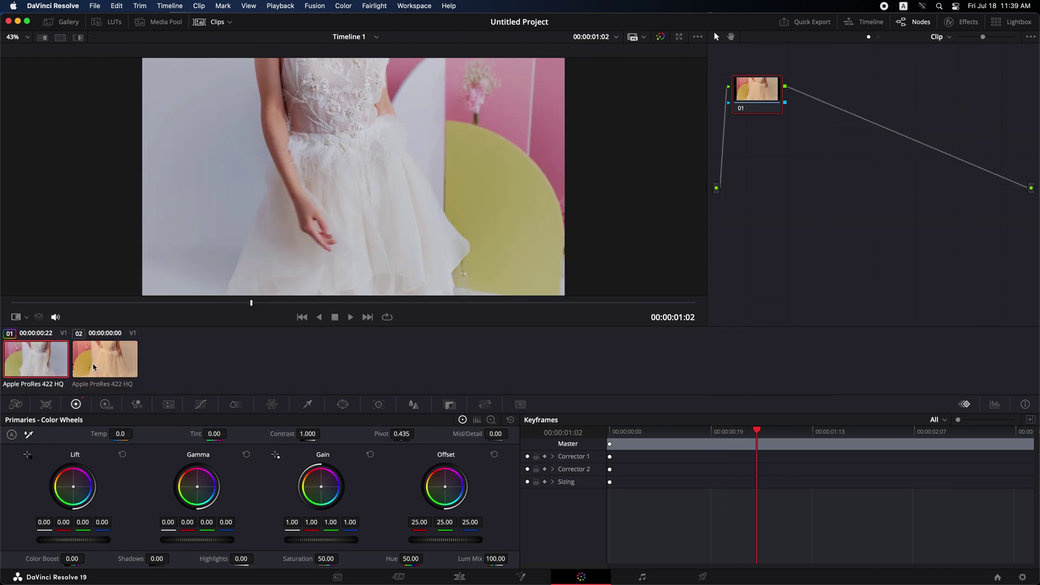
left_click(215, 23)
right_click(761, 86)
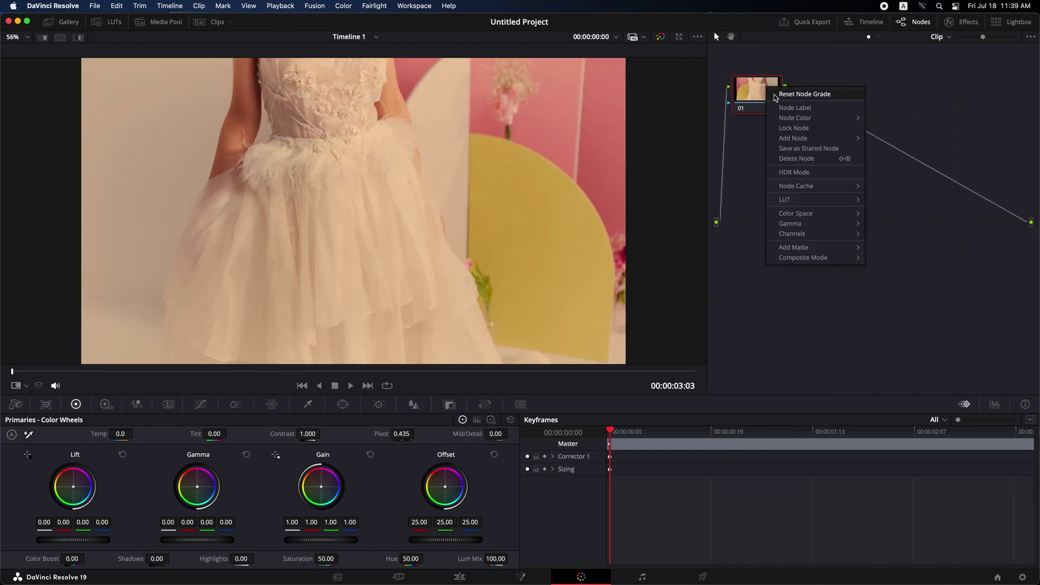
left_click(787, 111)
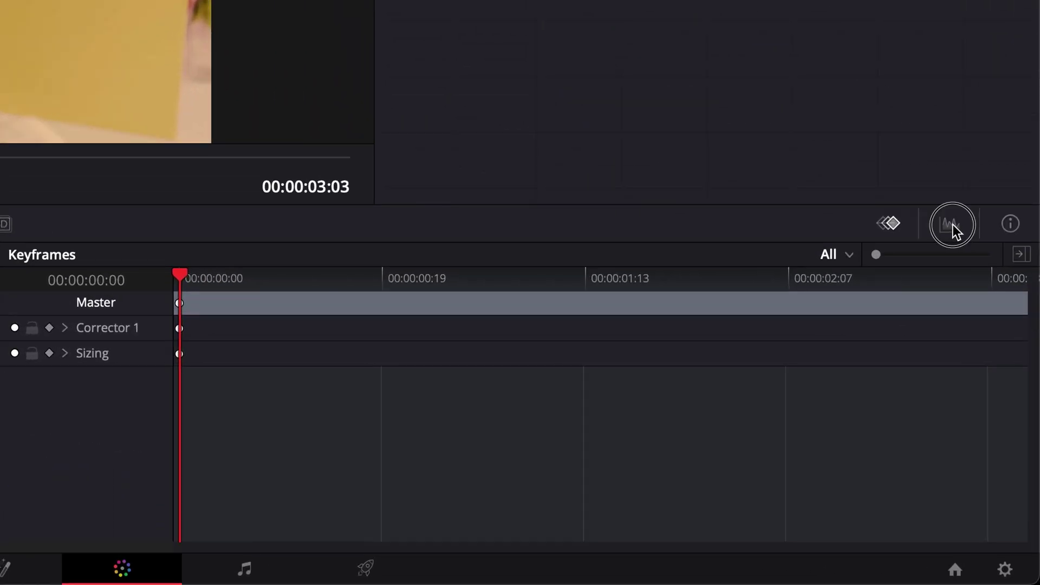
Show the video scopes and change the scope type from Parade to Vectorscope.
left_click(952, 227)
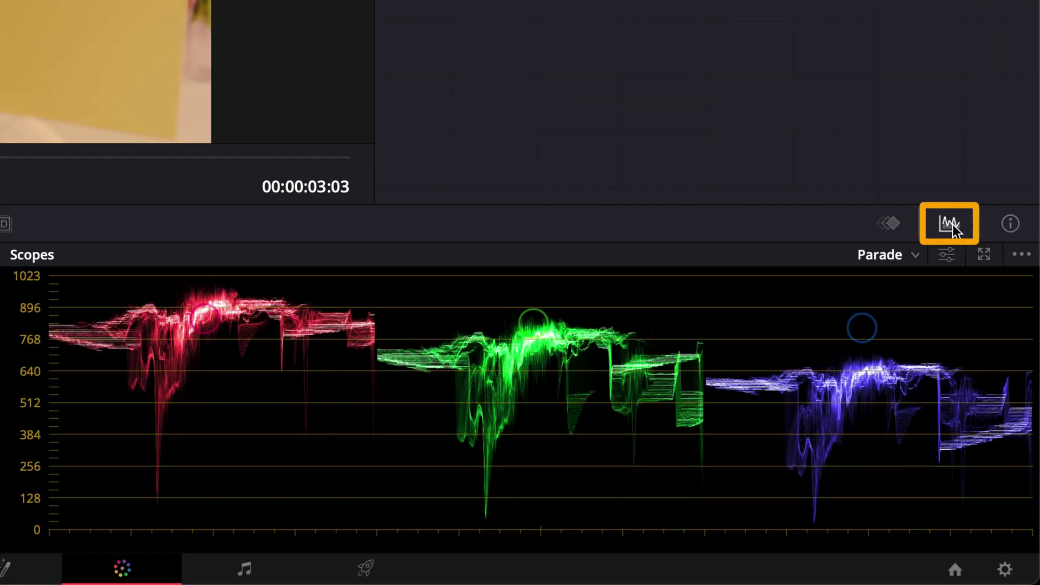
left_click(915, 255)
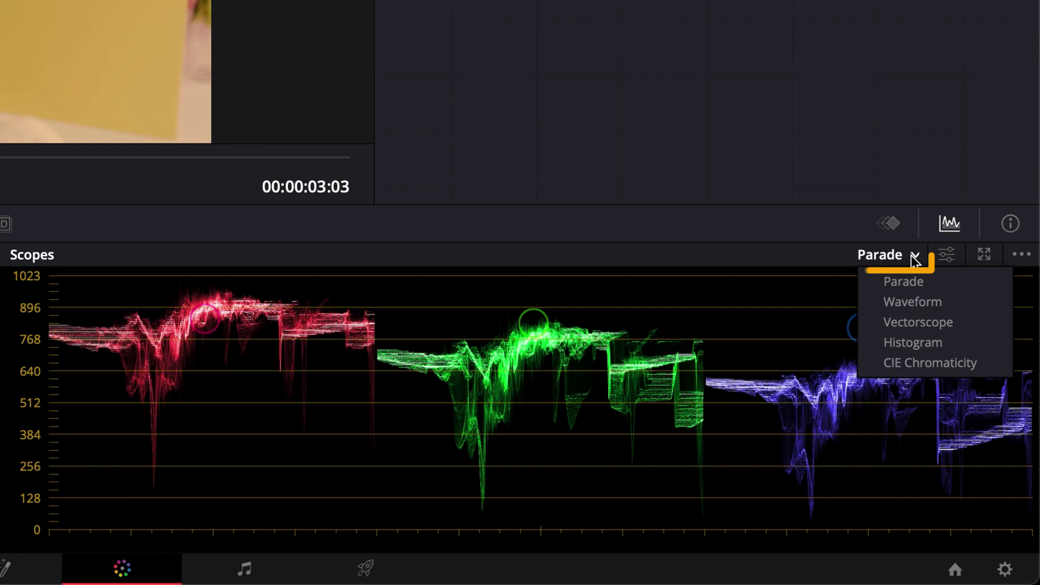
left_click(914, 323)
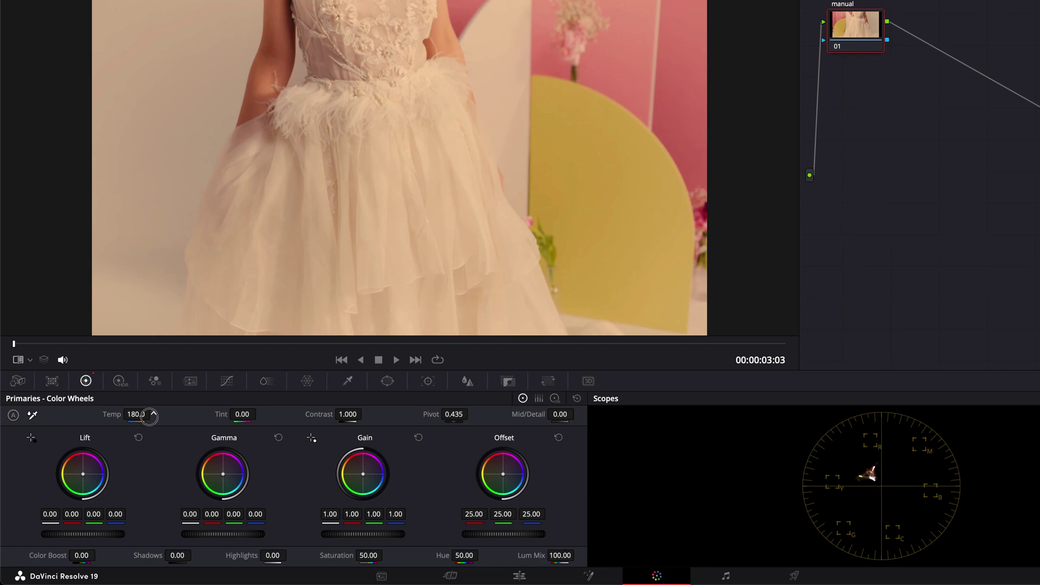
Set the 'manual' node to Temp -1830.0 and Tint -16.00 while watching the vectorscope.
left_click_drag(150, 417, 454, 415)
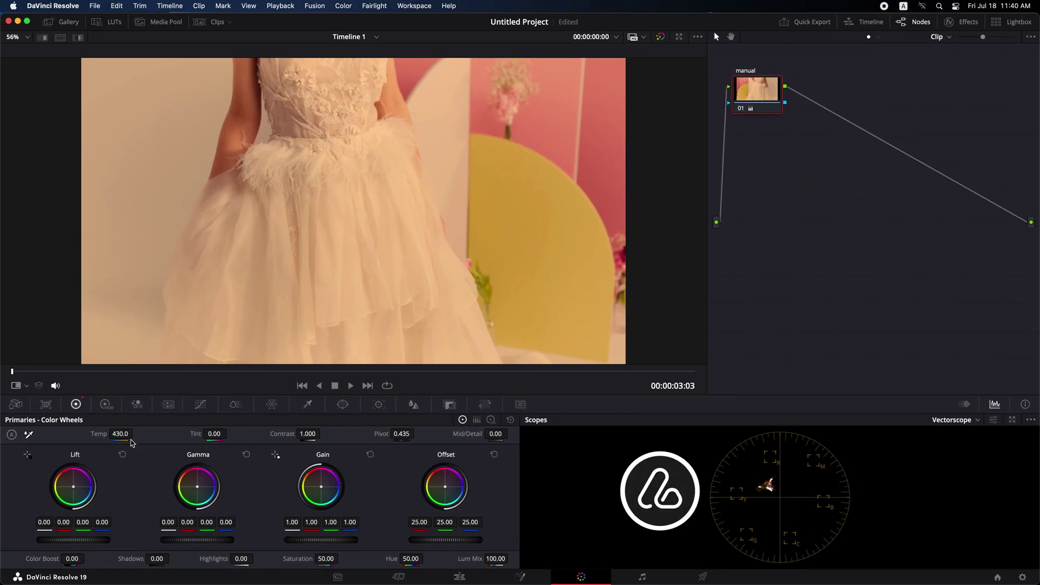
left_click_drag(120, 434, 504, 291)
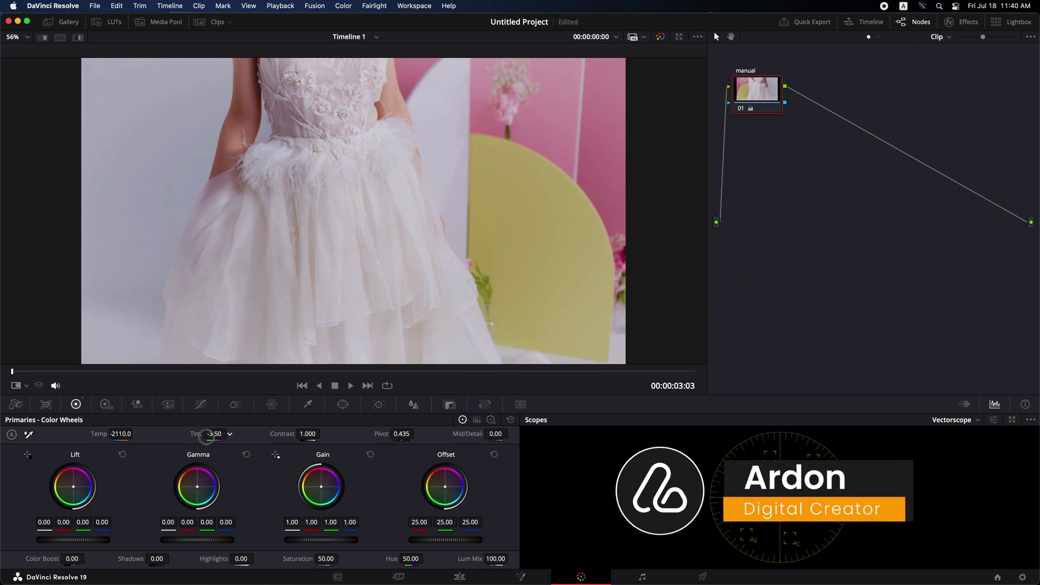
left_click_drag(209, 434, 212, 436)
left_click_drag(131, 435, 122, 435)
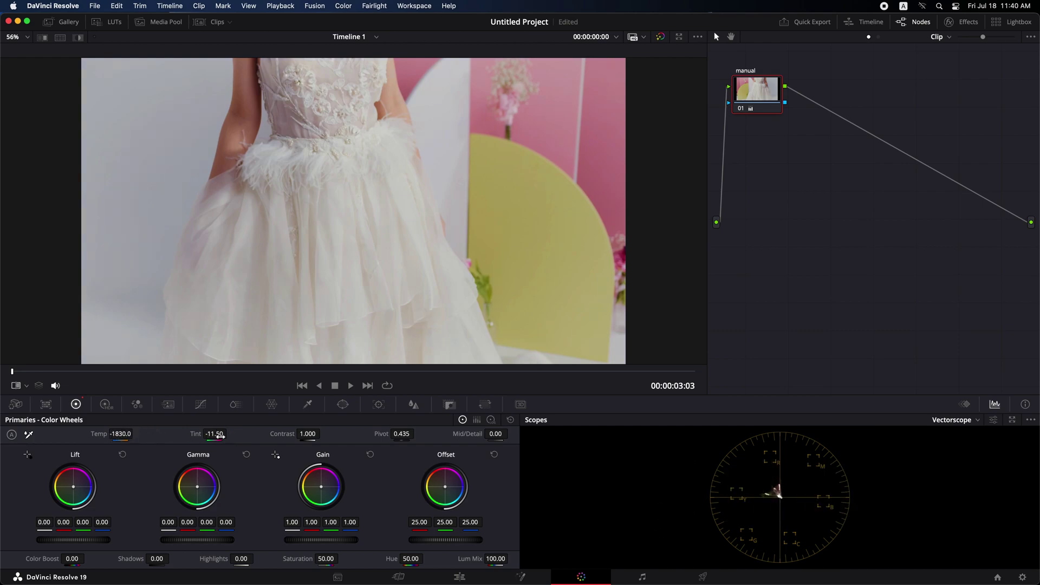
left_click_drag(214, 435, 213, 435)
key("super+d")
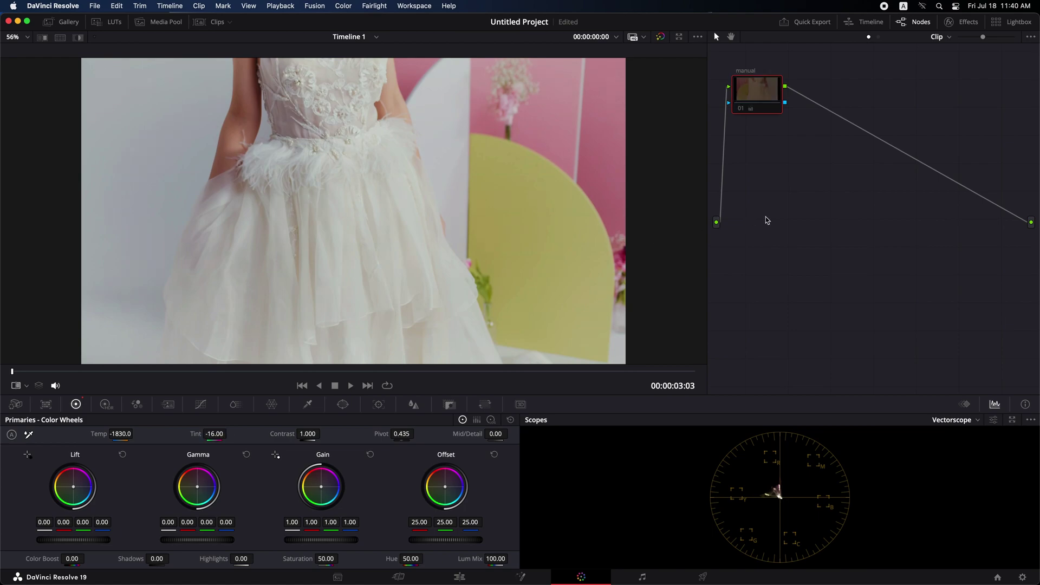
key("super+d")
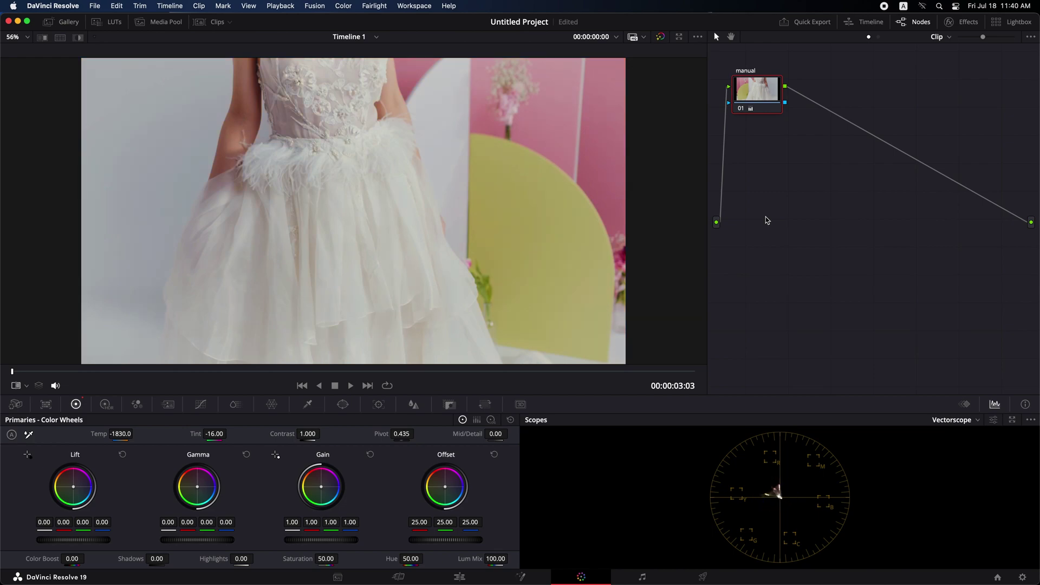
left_click(217, 21)
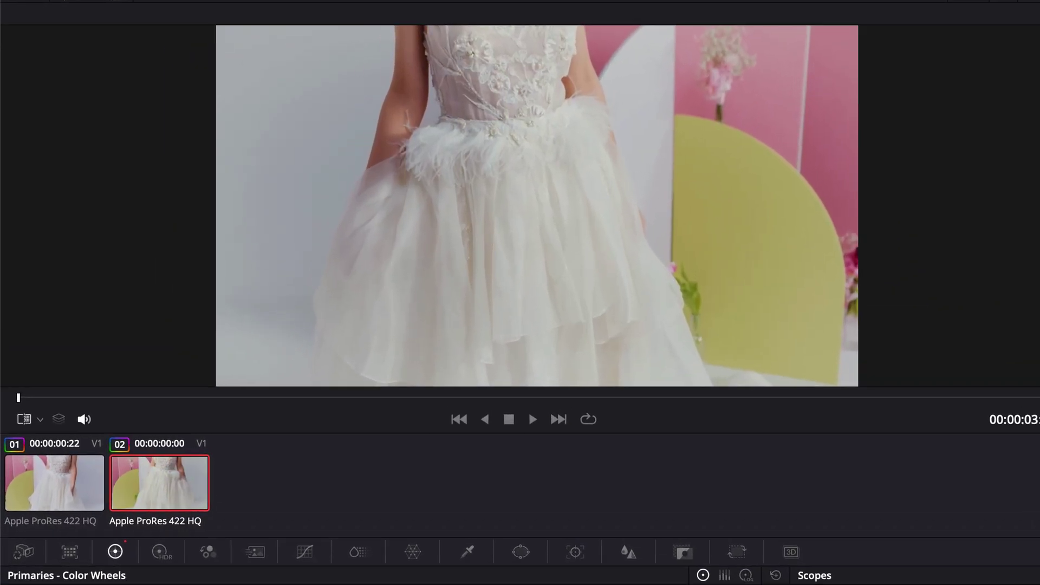
left_click(61, 489)
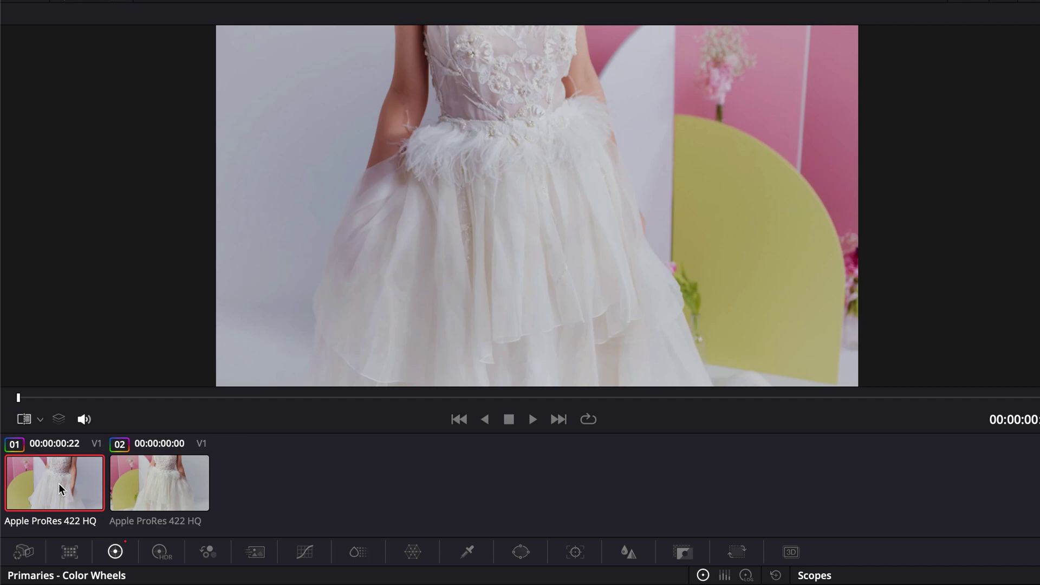
left_click(138, 490)
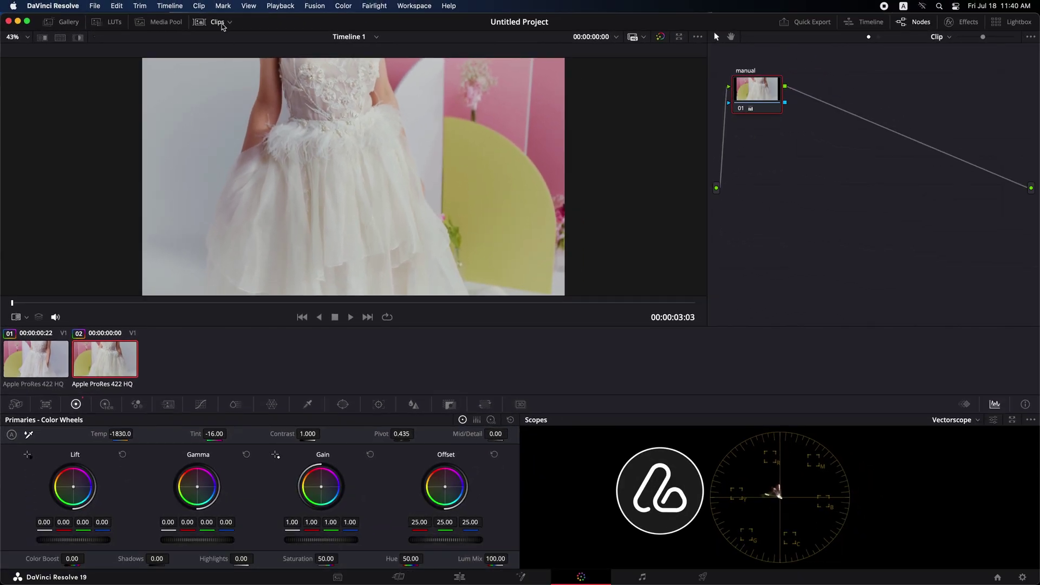
left_click(217, 23)
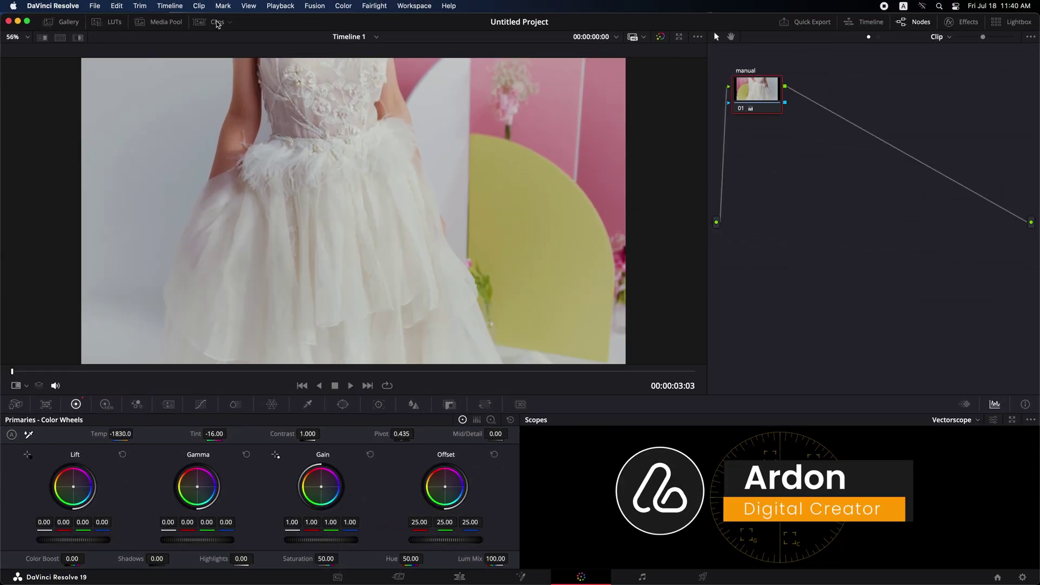